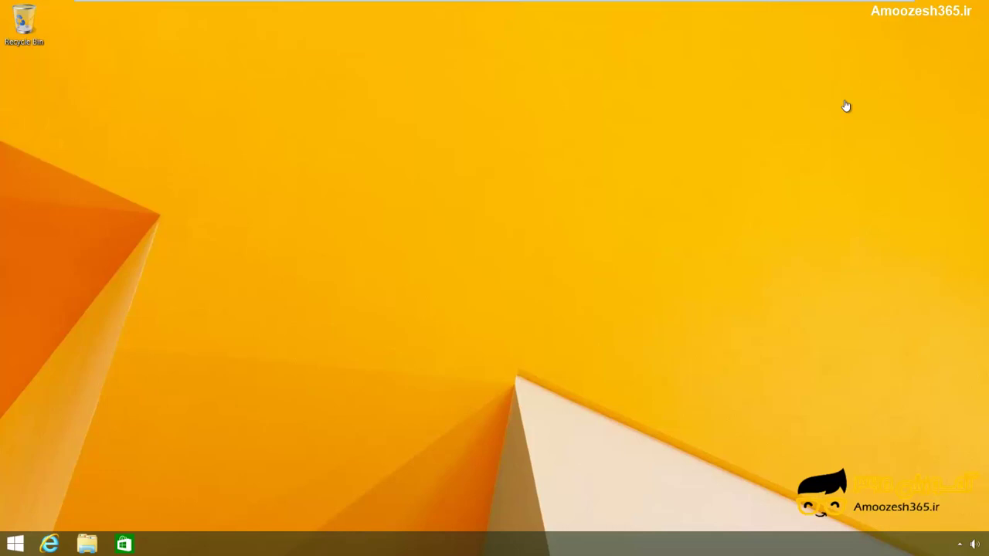
# Open PC settings and go to the lock screen options under PC and devices
pyautogui.click(15, 544)
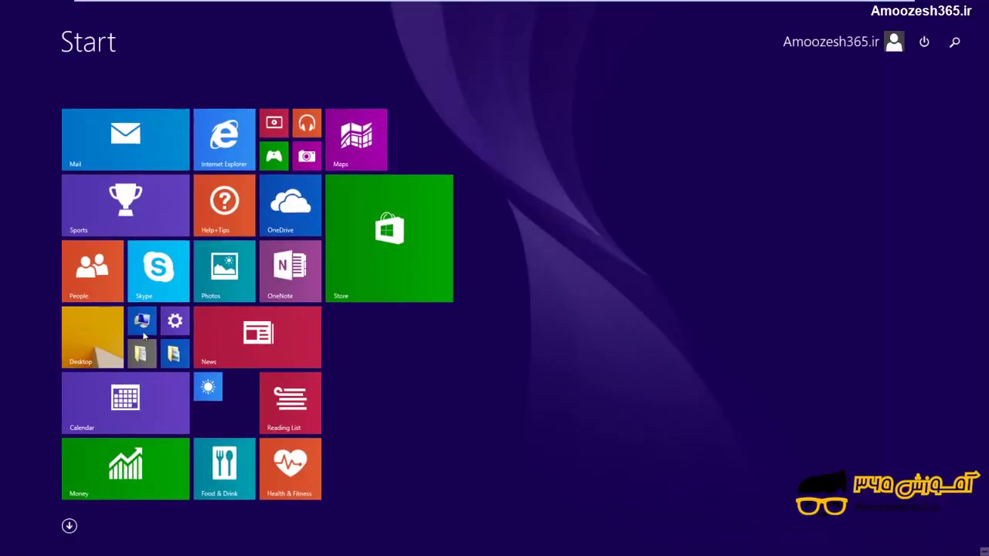
pyautogui.click(185, 322)
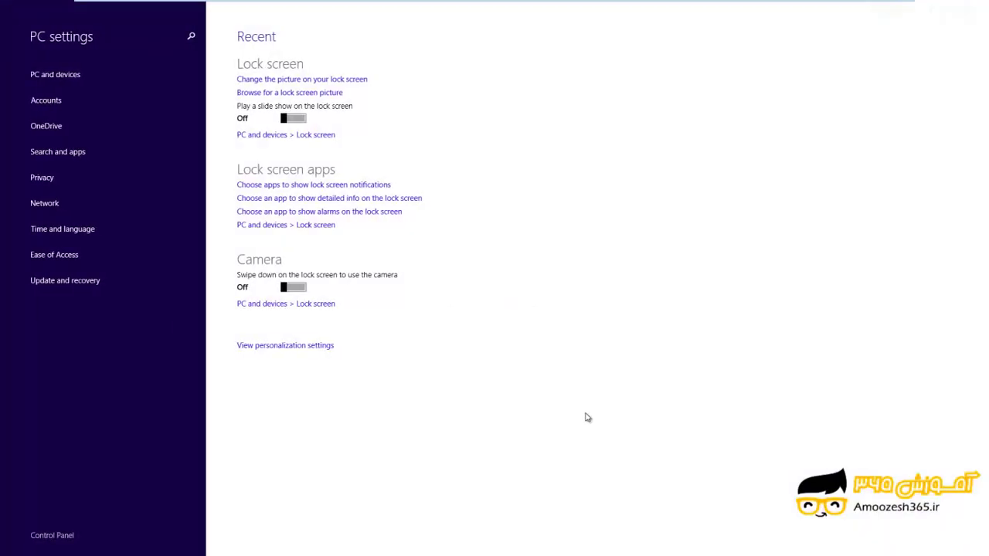
pyautogui.click(71, 75)
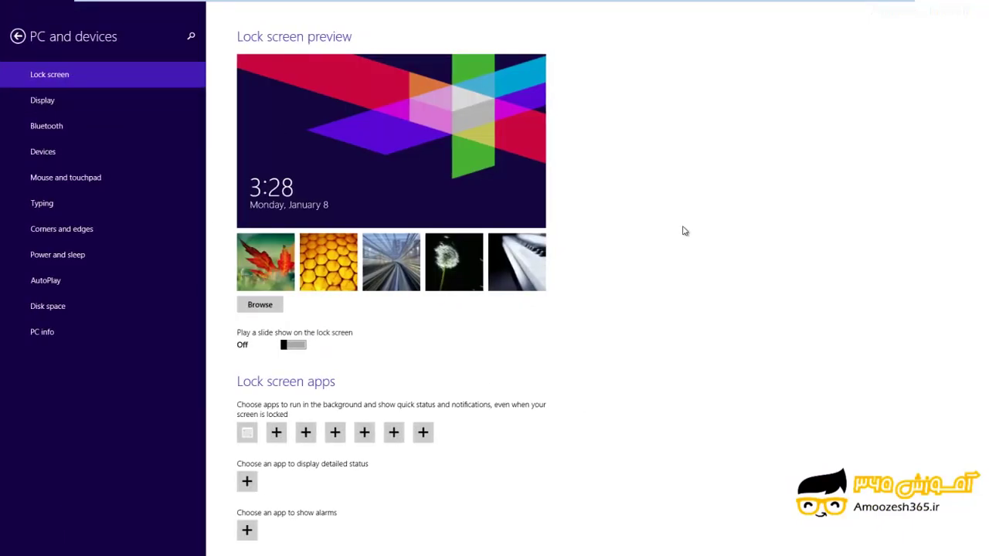
# Try the built-in honeycomb, railway and piano keys pictures as the lock screen background
pyautogui.click(319, 274)
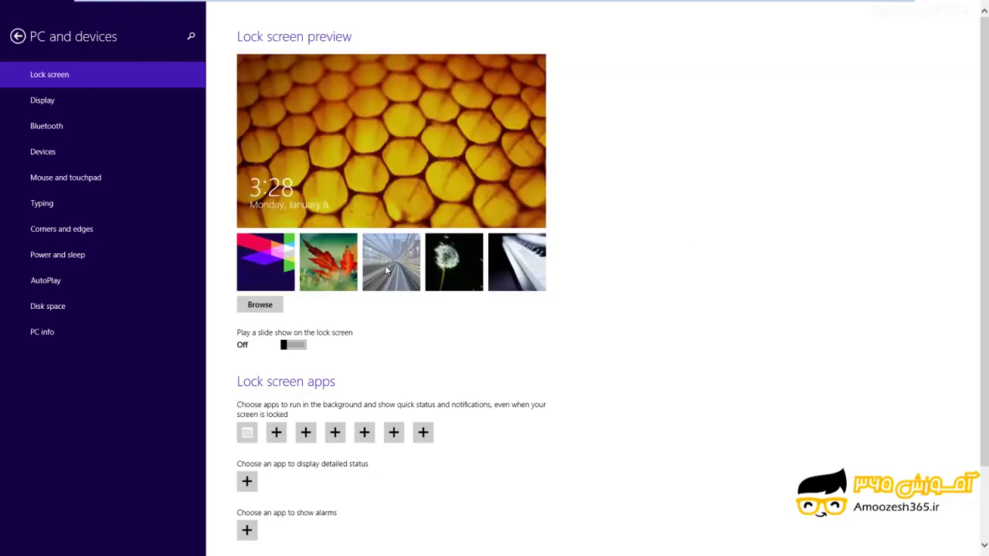
pyautogui.click(385, 272)
pyautogui.click(524, 274)
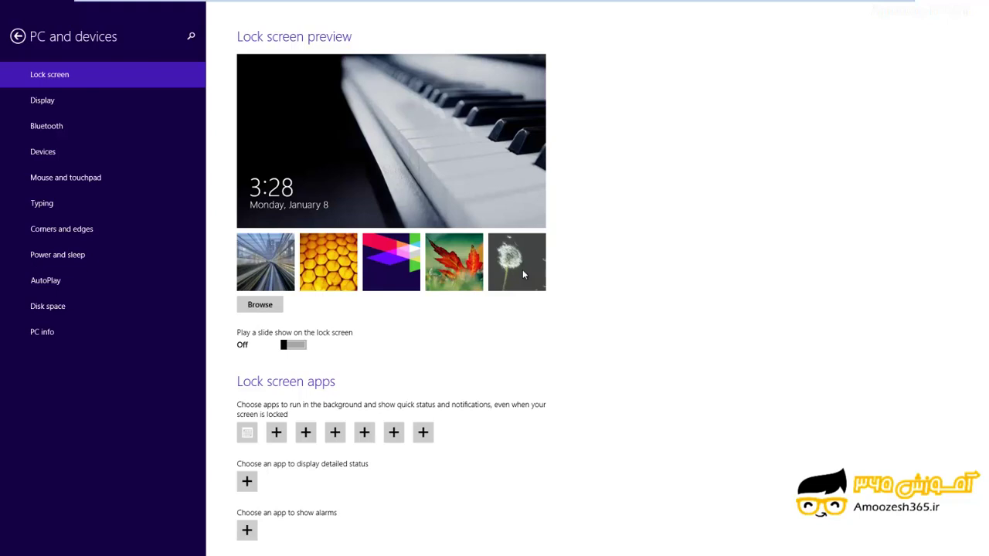
# Browse for a custom lock screen picture in the gol folder on Local Disk (E:) of This PC
pyautogui.click(261, 306)
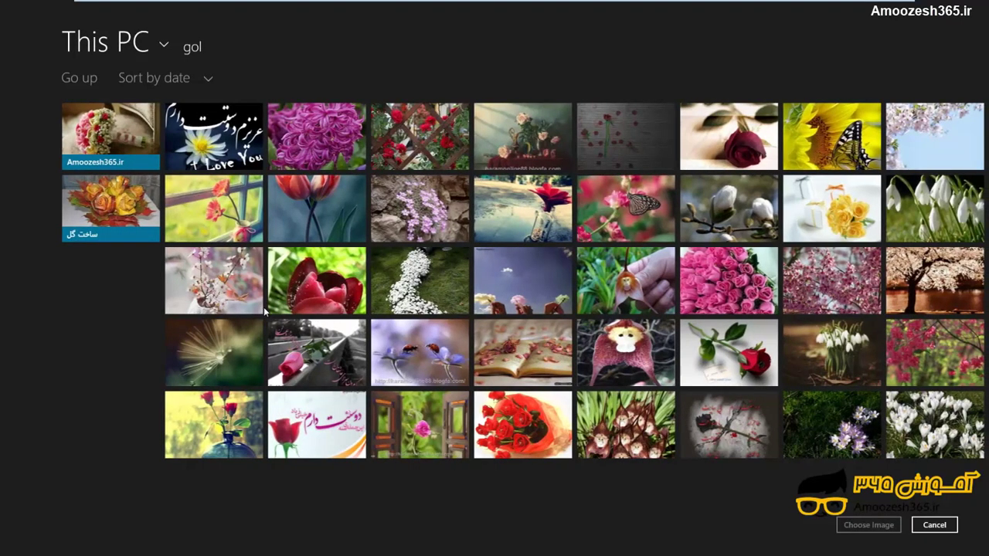
pyautogui.moveTo(331, 303)
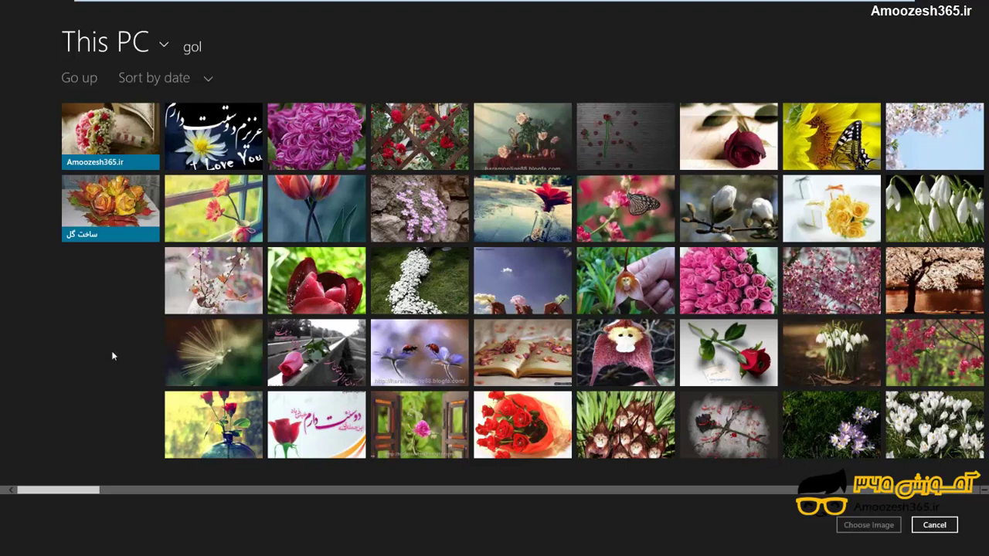
pyautogui.click(163, 47)
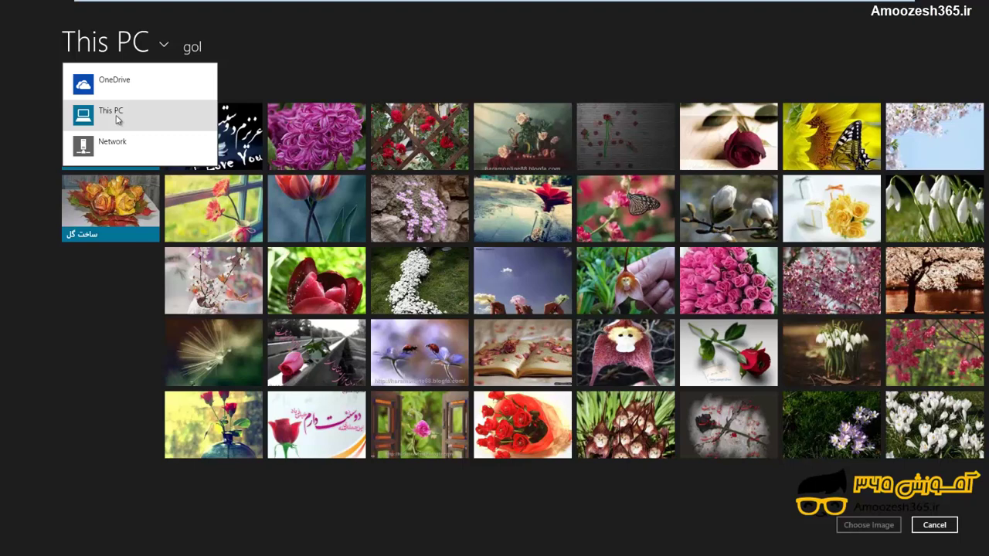
pyautogui.click(118, 119)
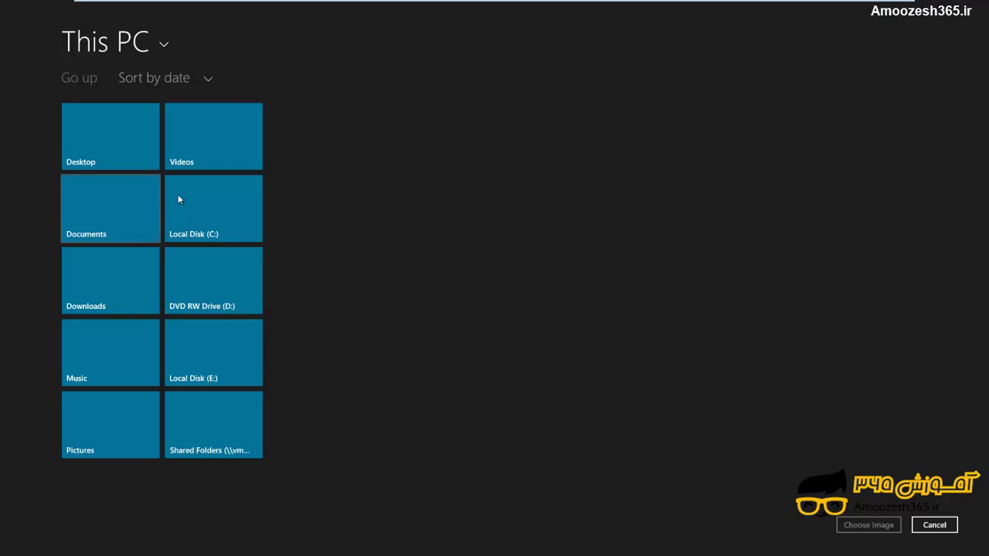
pyautogui.click(201, 77)
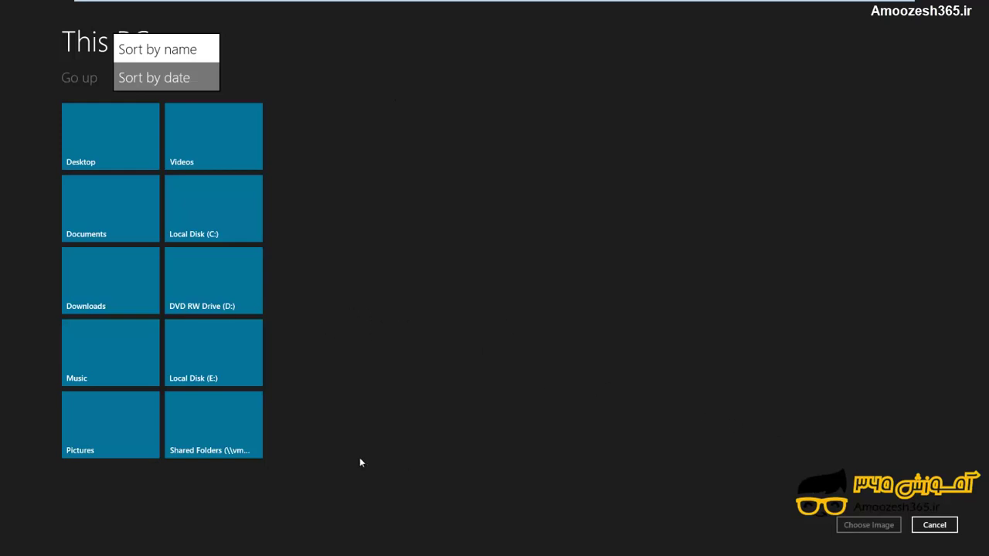
pyautogui.click(195, 363)
pyautogui.click(196, 363)
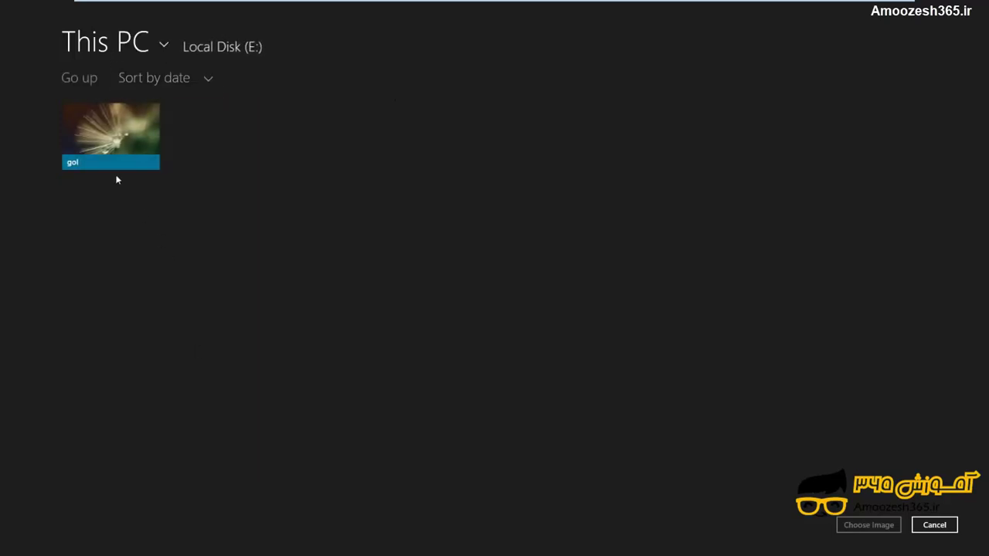
pyautogui.click(96, 141)
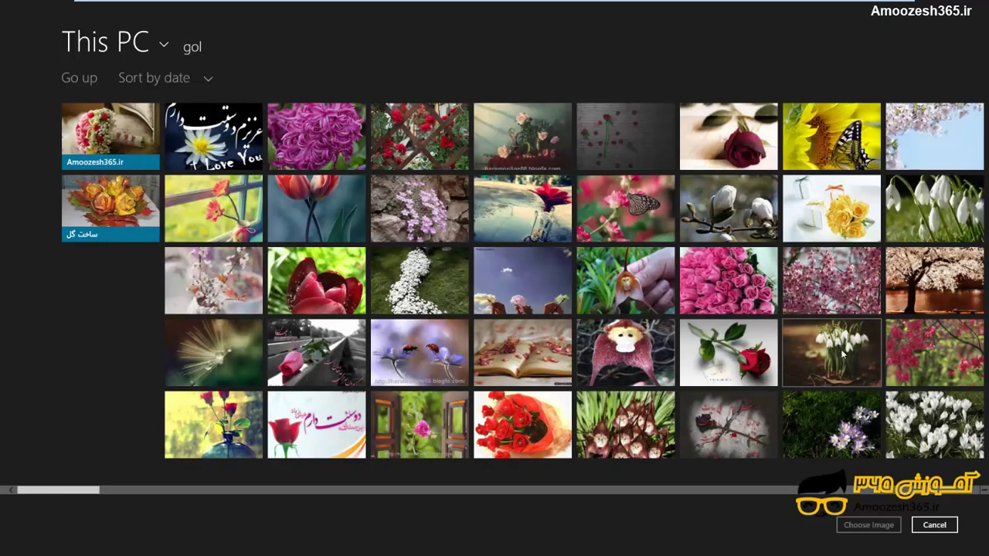
# Set the picture of pink flowers behind rain-covered glass as the lock screen image
pyautogui.click(972, 491)
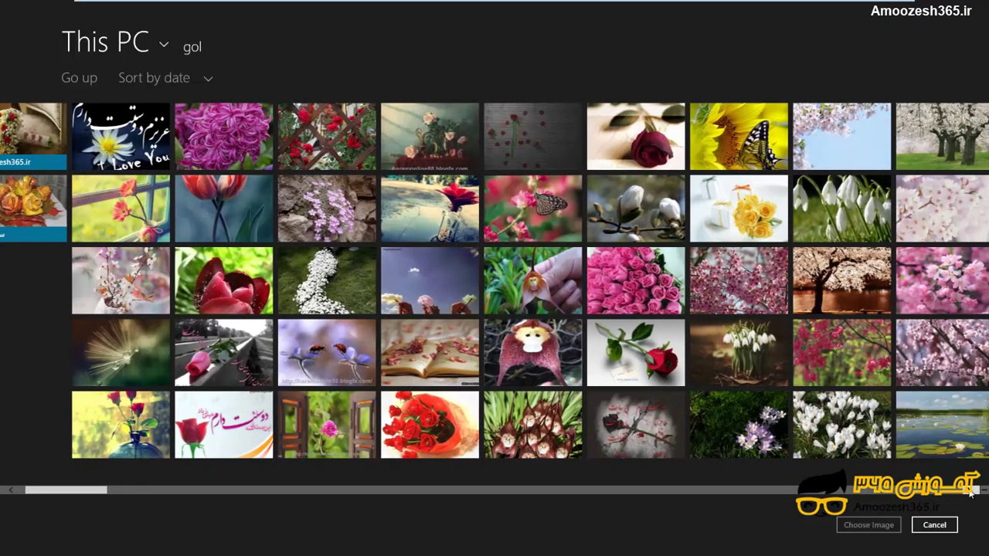
pyautogui.click(972, 492)
pyautogui.click(972, 491)
pyautogui.click(972, 492)
pyautogui.click(971, 491)
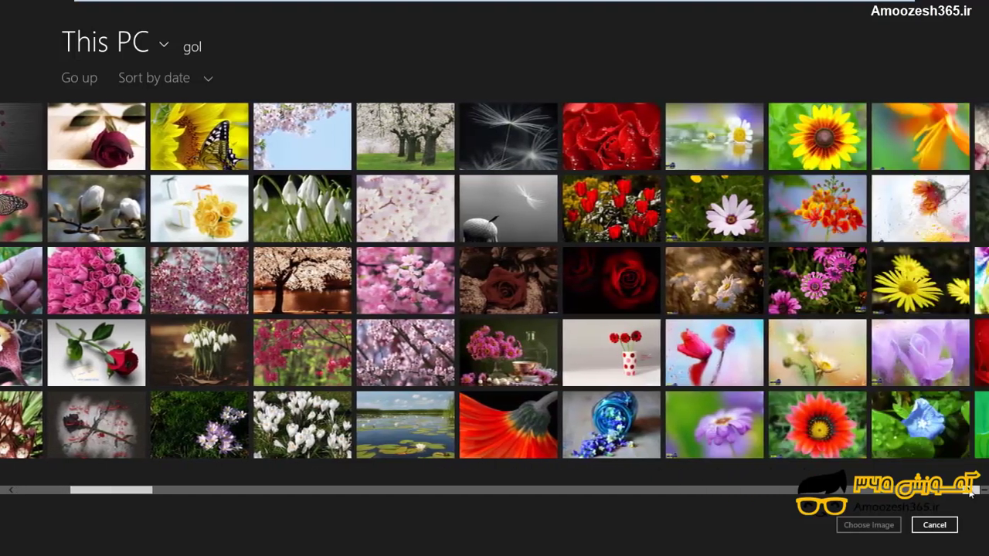
pyautogui.click(972, 491)
pyautogui.click(971, 491)
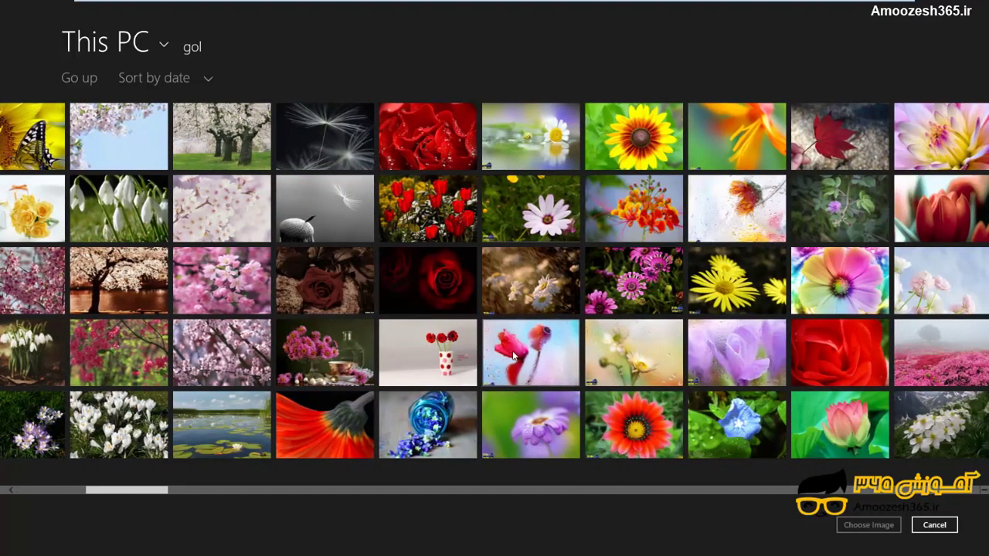
pyautogui.click(514, 355)
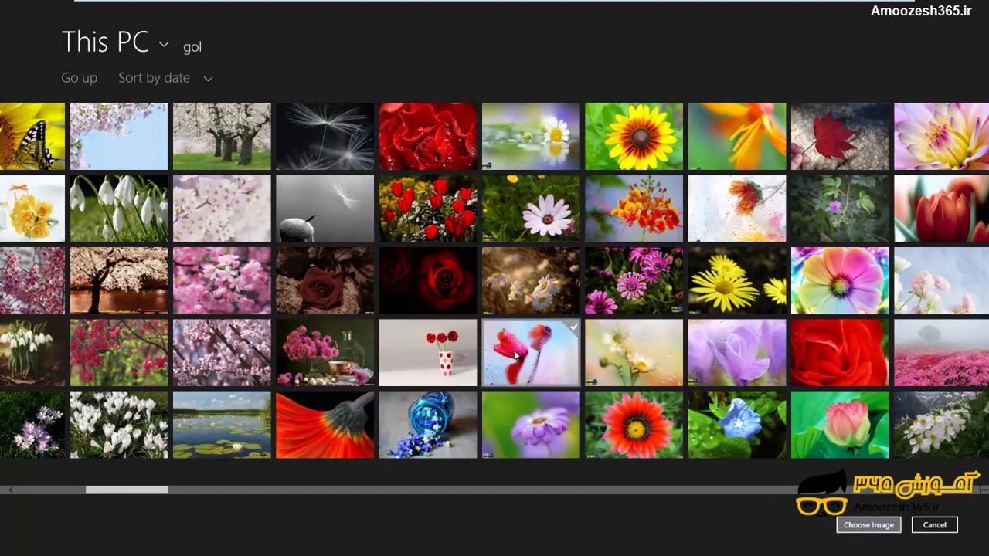
pyautogui.click(868, 525)
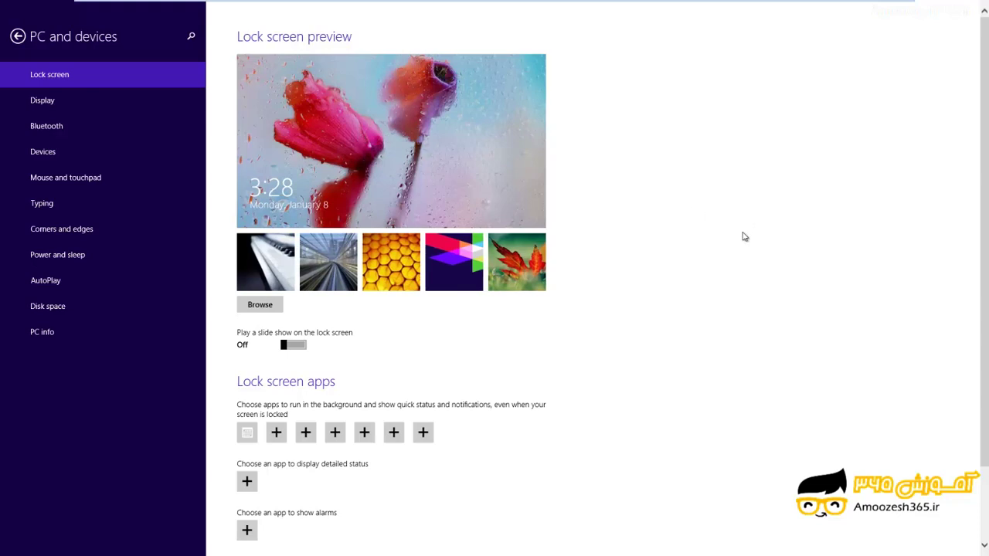
# Turn on the slide show for the lock screen
pyautogui.scroll(-1, 673, 328)
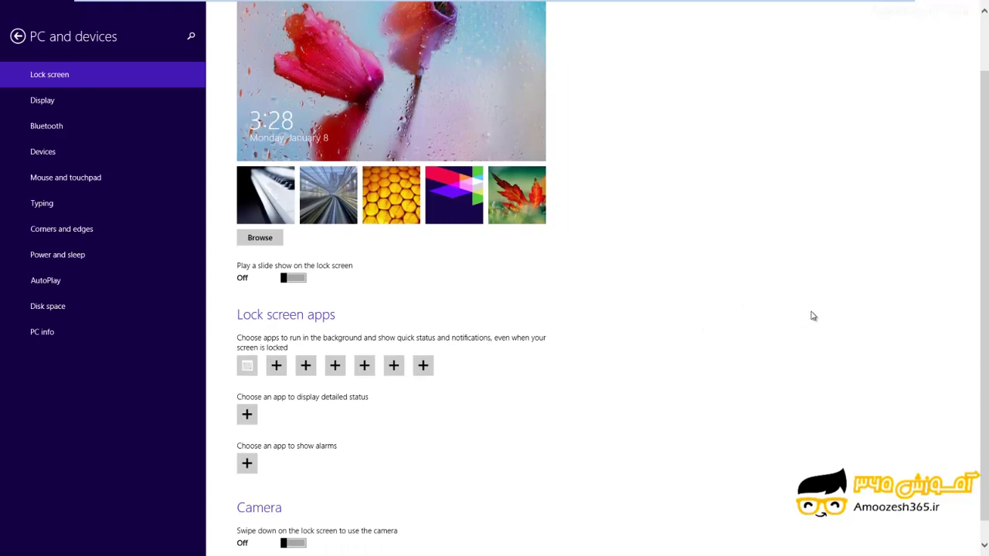
pyautogui.scroll(1, 812, 319)
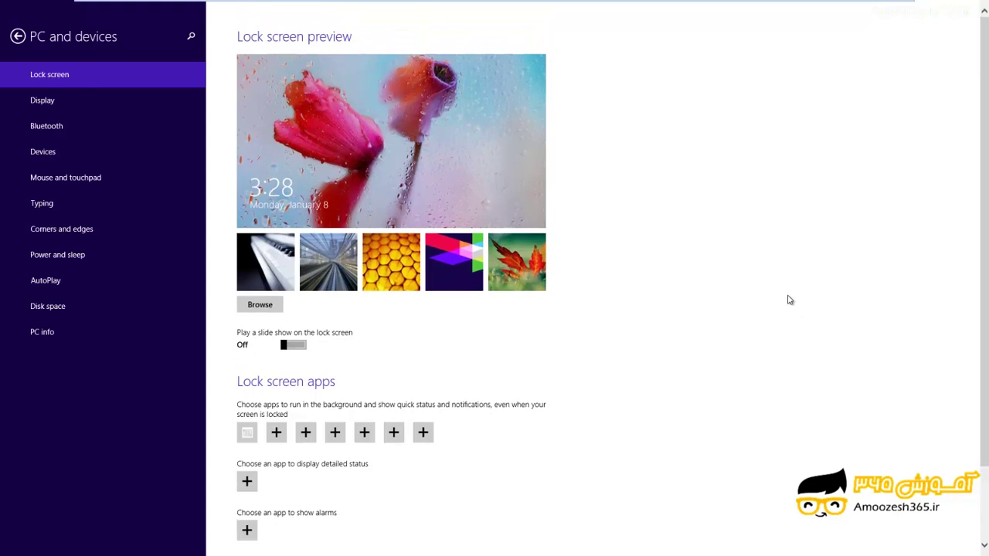
pyautogui.click(294, 345)
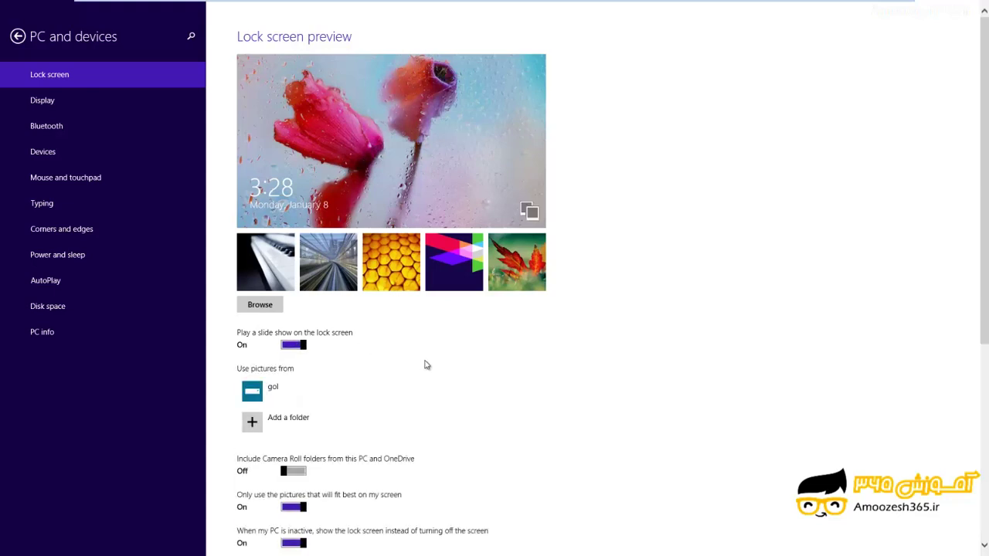
# Add the gol folder as a picture source for the lock screen slide show
pyautogui.scroll(-1, 422, 361)
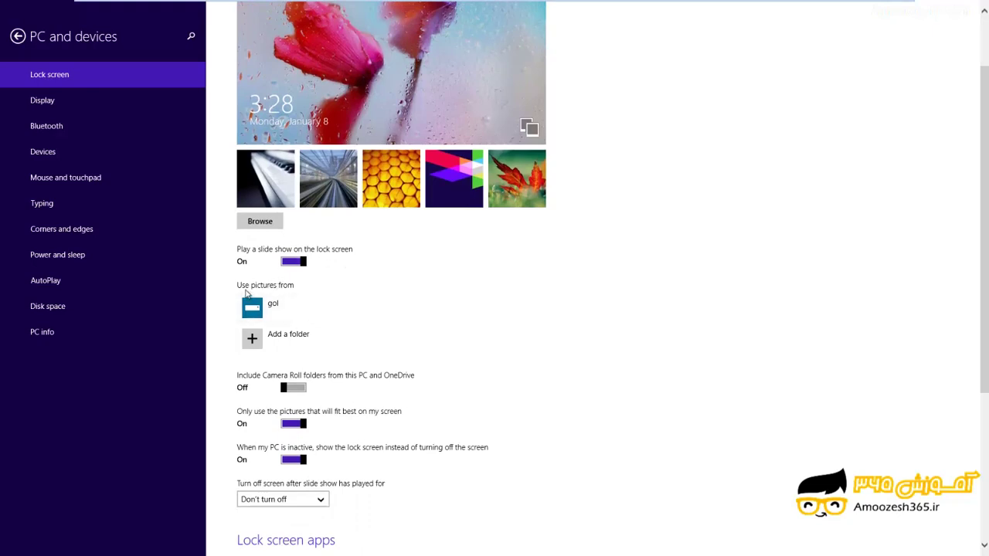
pyautogui.click(253, 340)
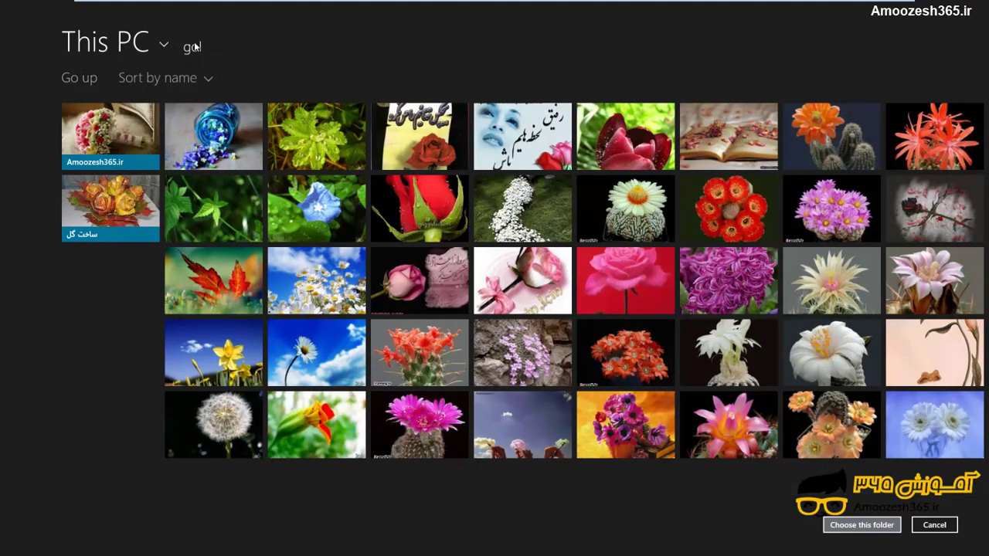
pyautogui.click(873, 528)
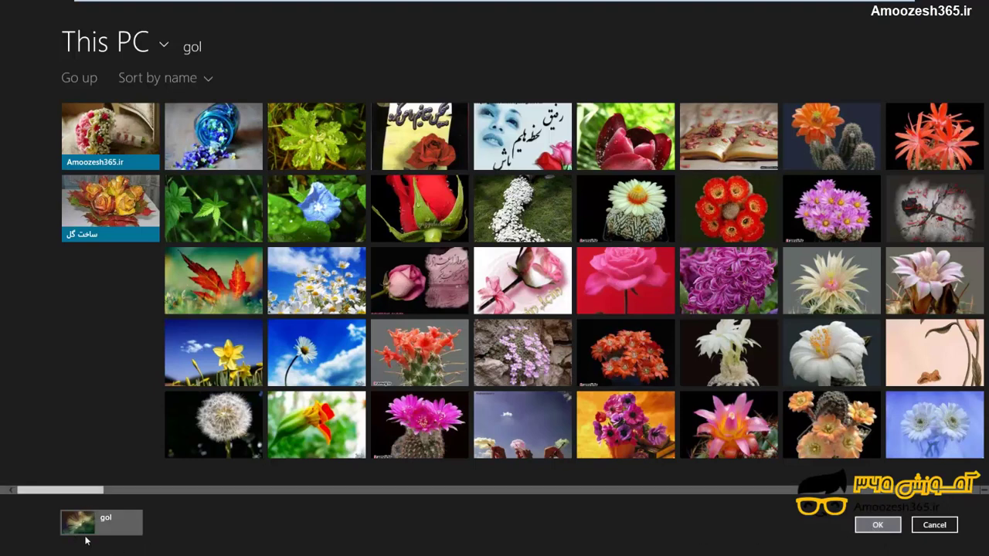
pyautogui.click(875, 529)
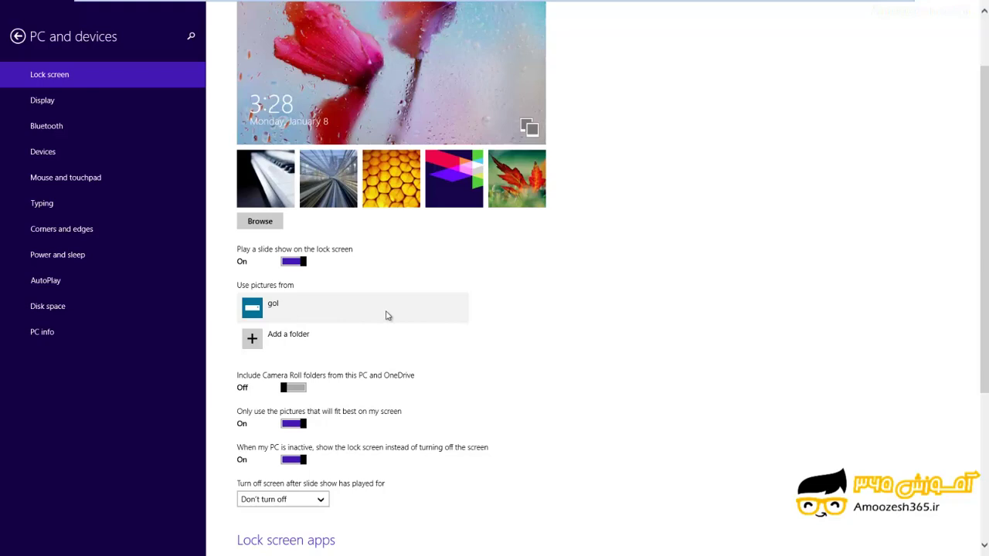
# Set the option for turning off the screen after the slide show to Don't turn off
pyautogui.scroll(-2, 515, 378)
pyautogui.scroll(-5, 515, 378)
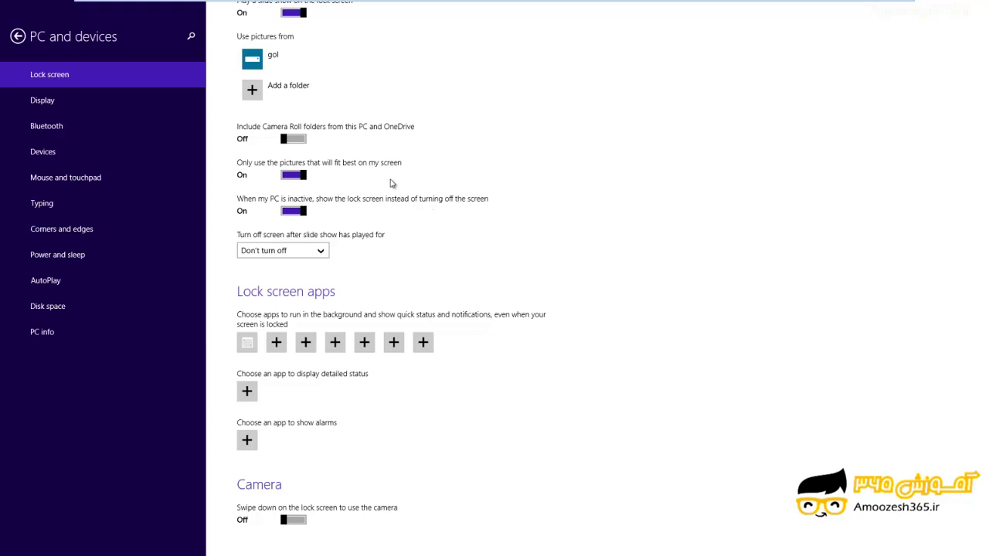
pyautogui.click(323, 254)
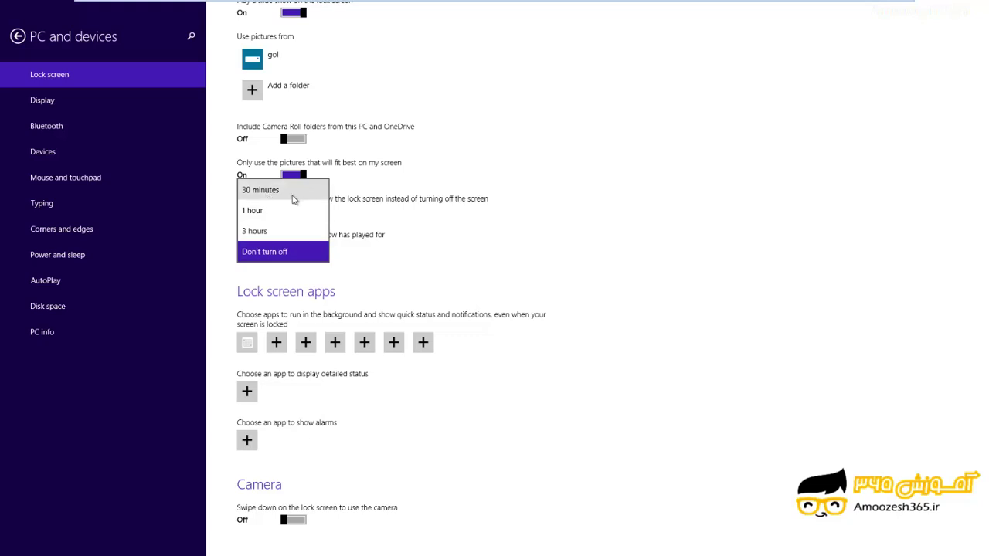
pyautogui.click(280, 252)
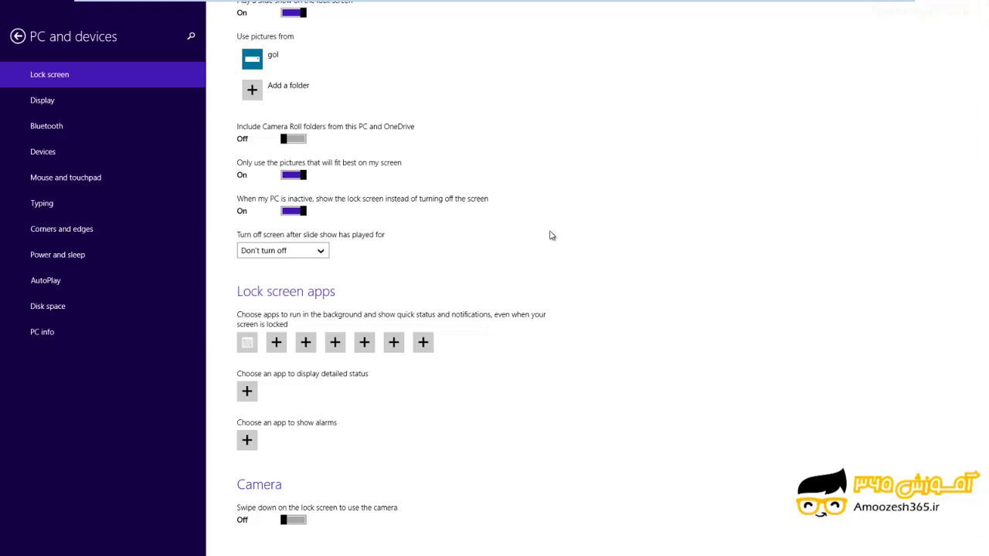
# Add Mail to the lock screen apps that show quick status and notifications
pyautogui.click(275, 342)
pyautogui.scroll(-1, 261, 229)
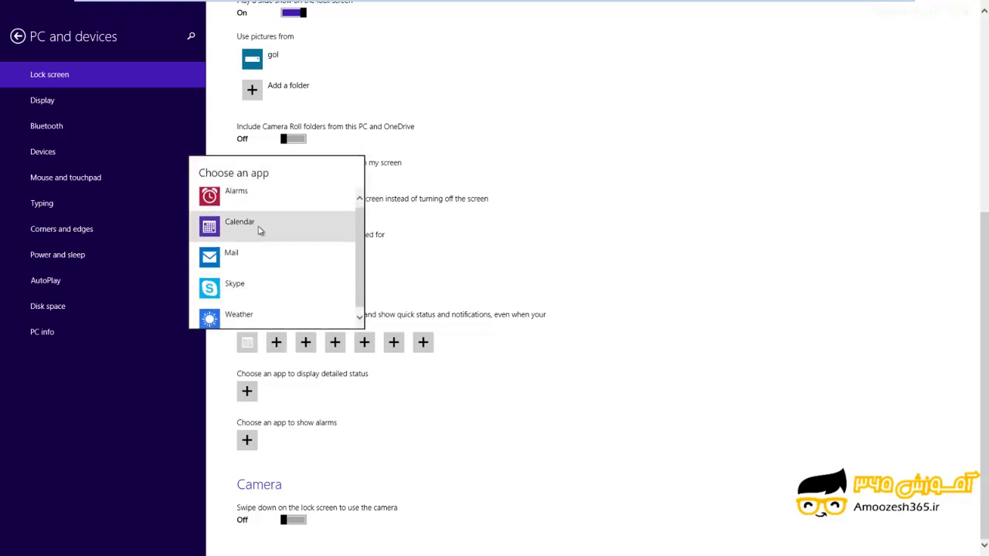
pyautogui.scroll(1, 232, 255)
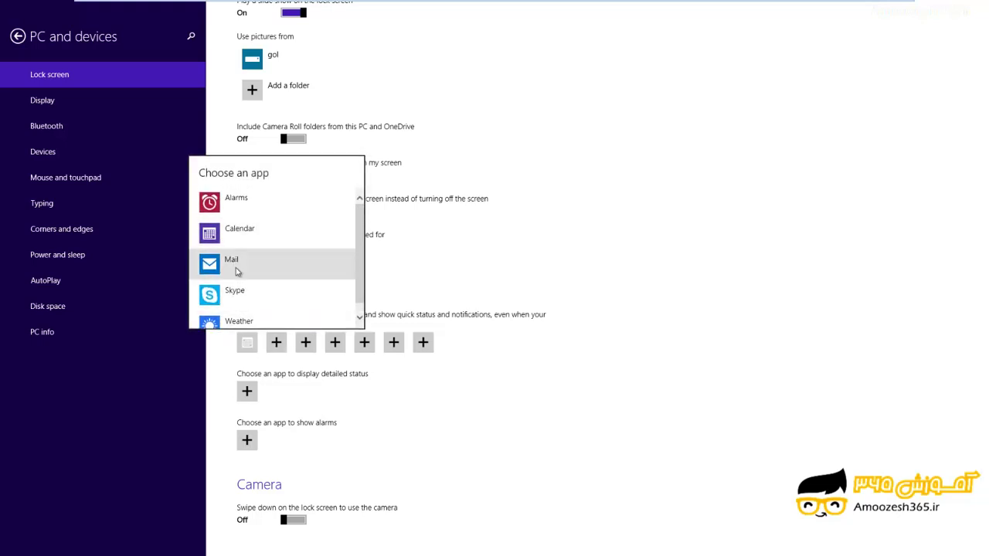
pyautogui.click(237, 266)
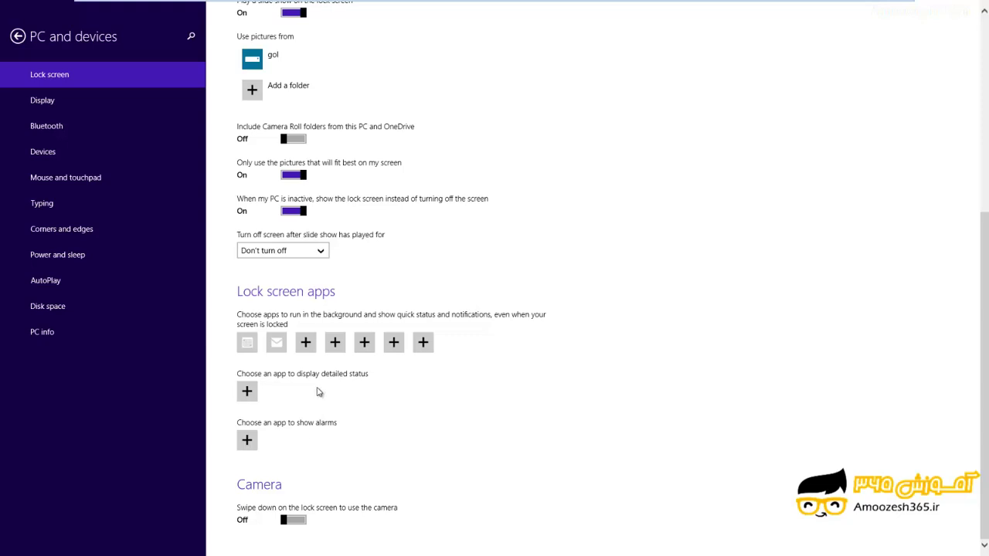
# Choose Calendar as the app showing detailed status on the lock screen, and clear that choice again
pyautogui.click(247, 392)
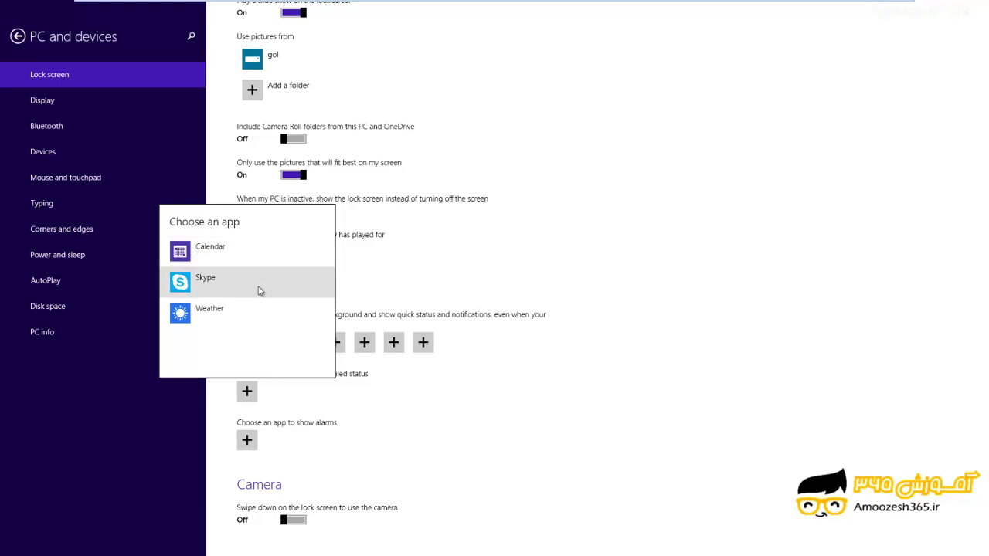
pyautogui.click(251, 262)
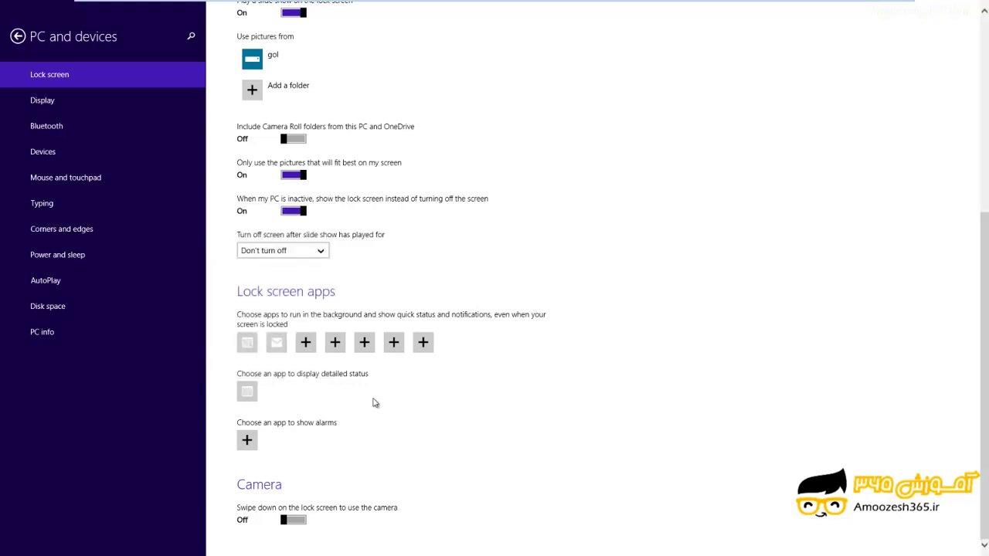
pyautogui.click(247, 393)
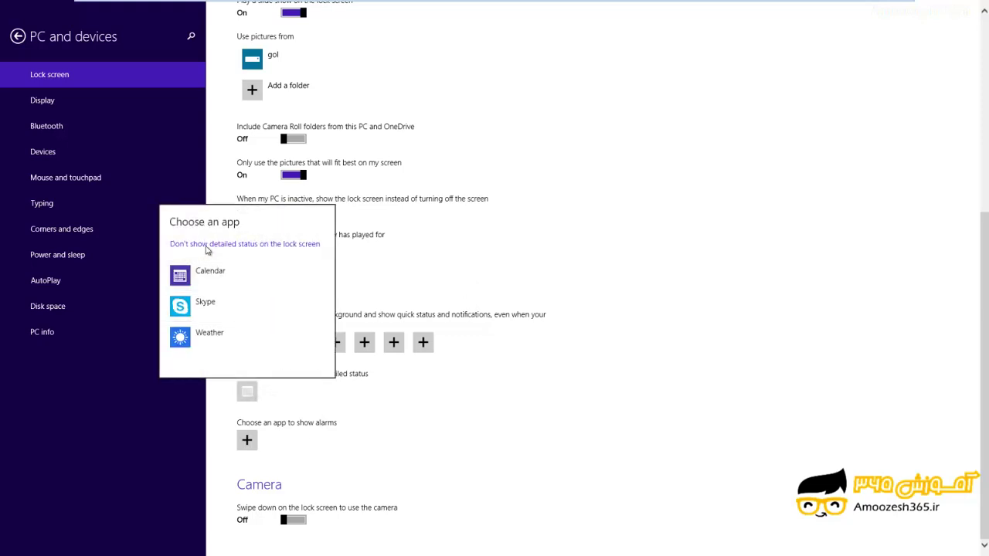
pyautogui.click(249, 246)
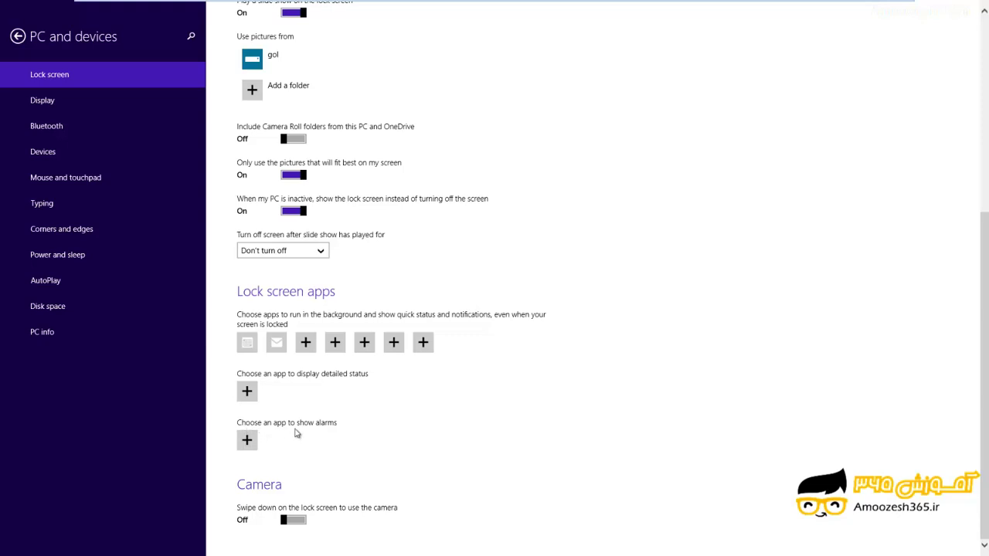
# Set Alarms as the app that shows alarms on the lock screen, and turn on swiping down to use the camera
pyautogui.click(247, 441)
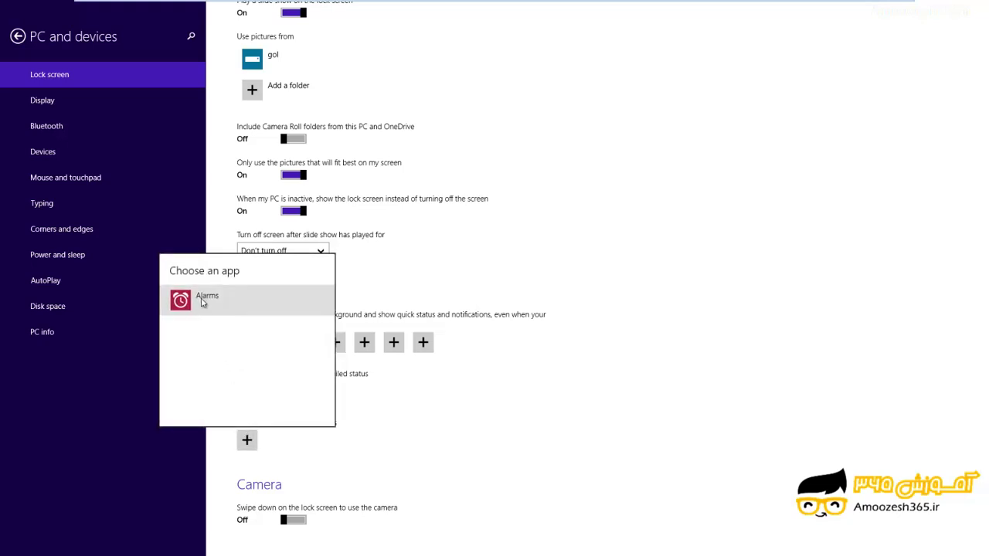
pyautogui.click(199, 301)
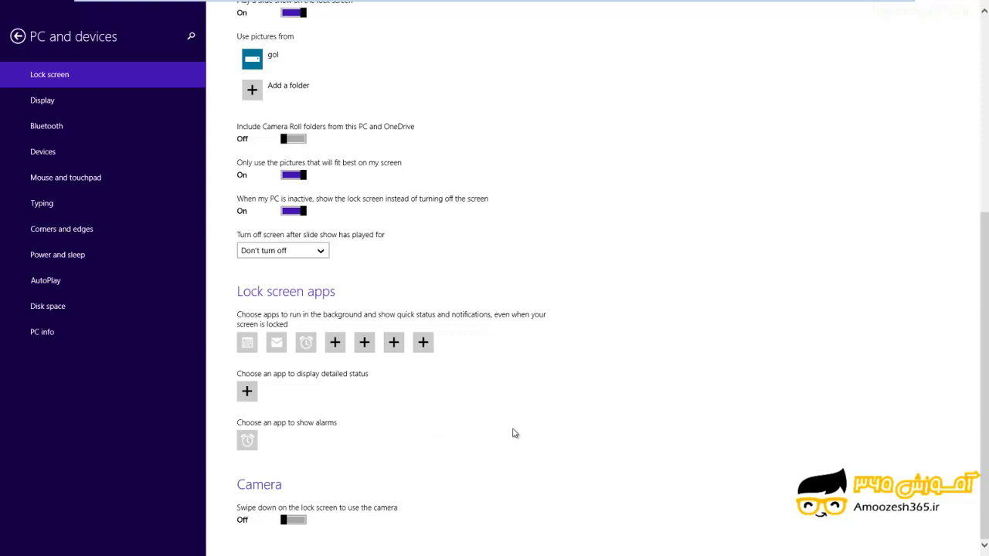
pyautogui.click(294, 520)
pyautogui.scroll(5, 363, 477)
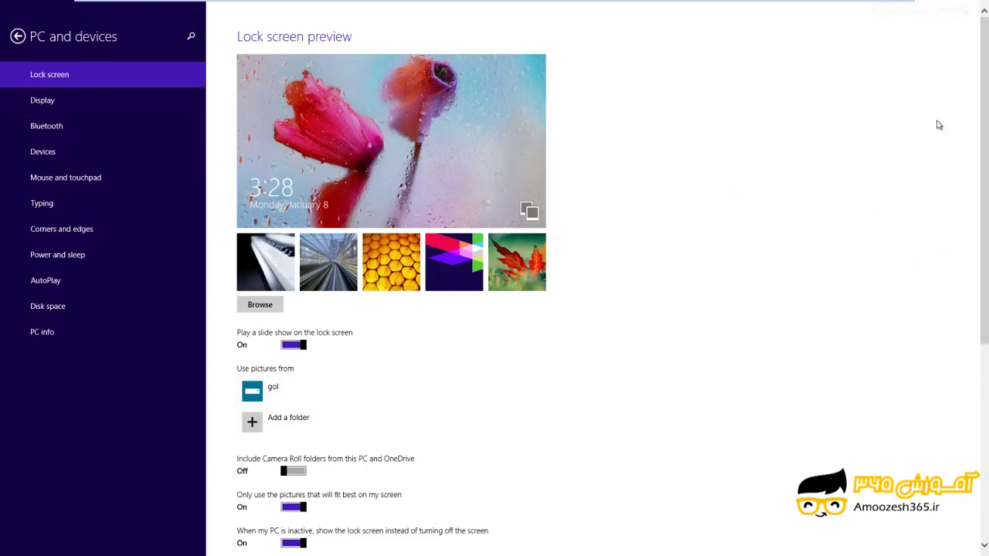
pyautogui.scroll(-5, 585, 457)
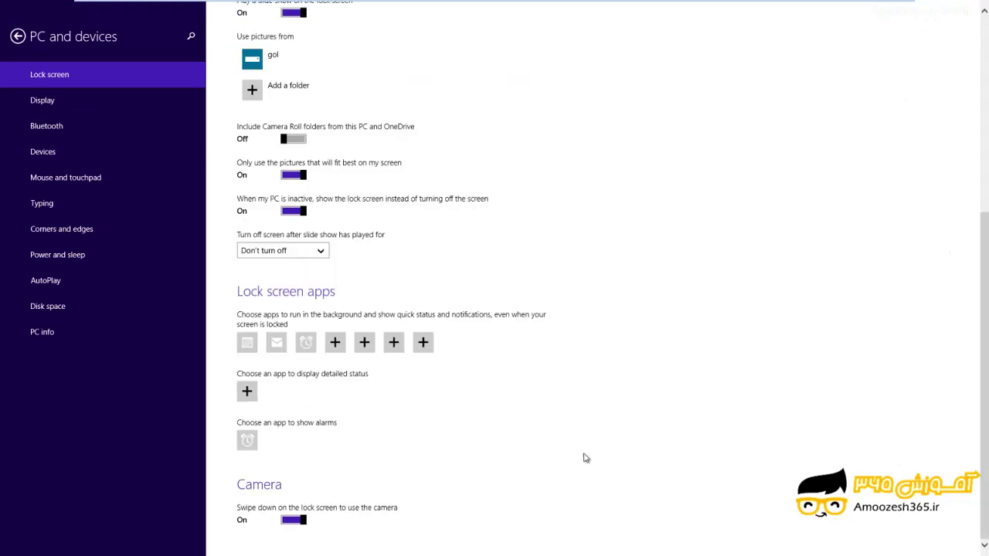
# Close PC settings and open the Screen Saver settings from the desktop's Personalization window
pyautogui.moveTo(981, 5)
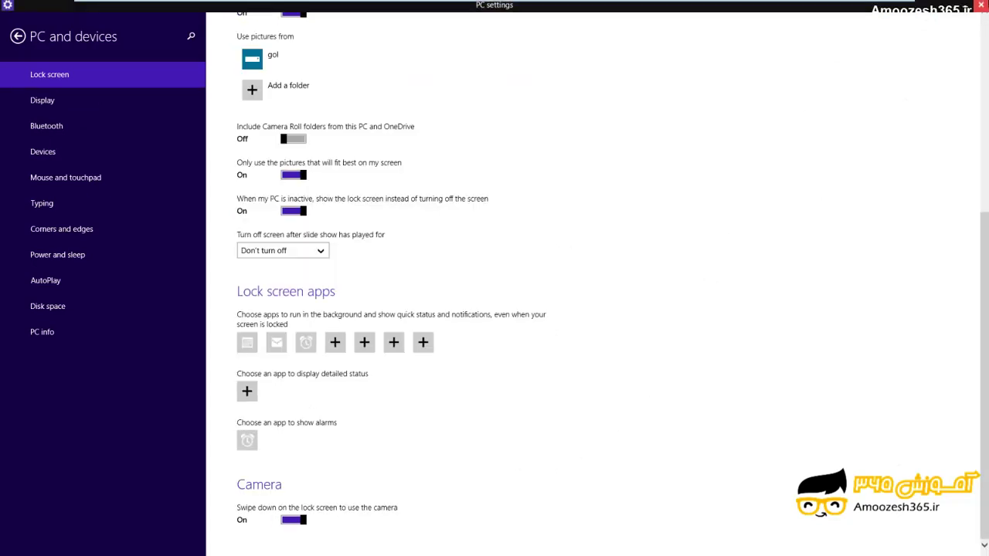
pyautogui.click(982, 10)
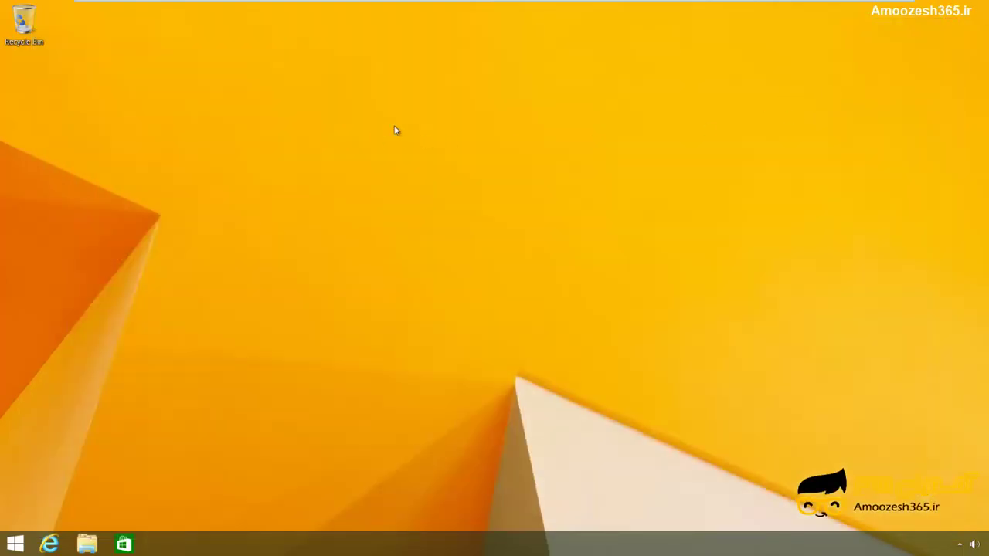
pyautogui.rightClick(421, 117)
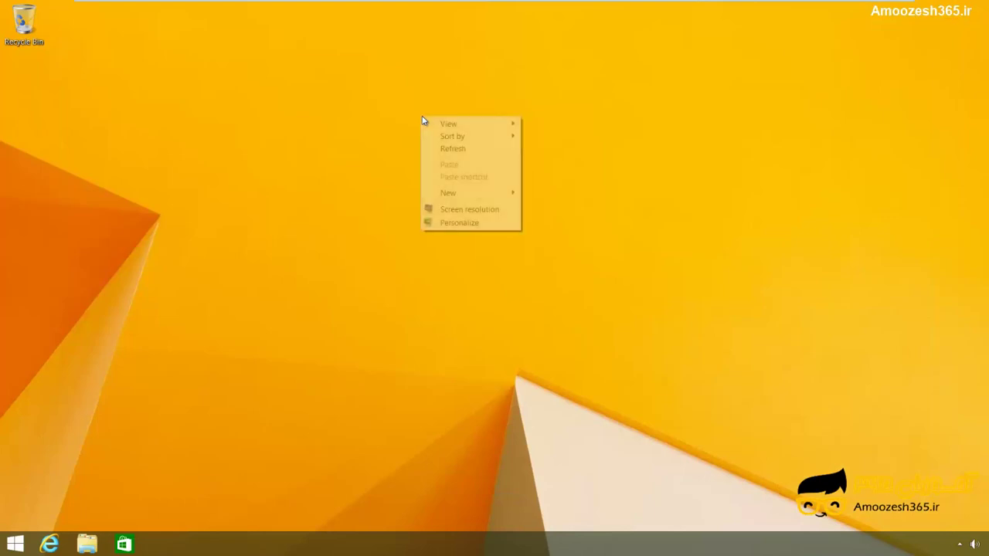
pyautogui.click(466, 224)
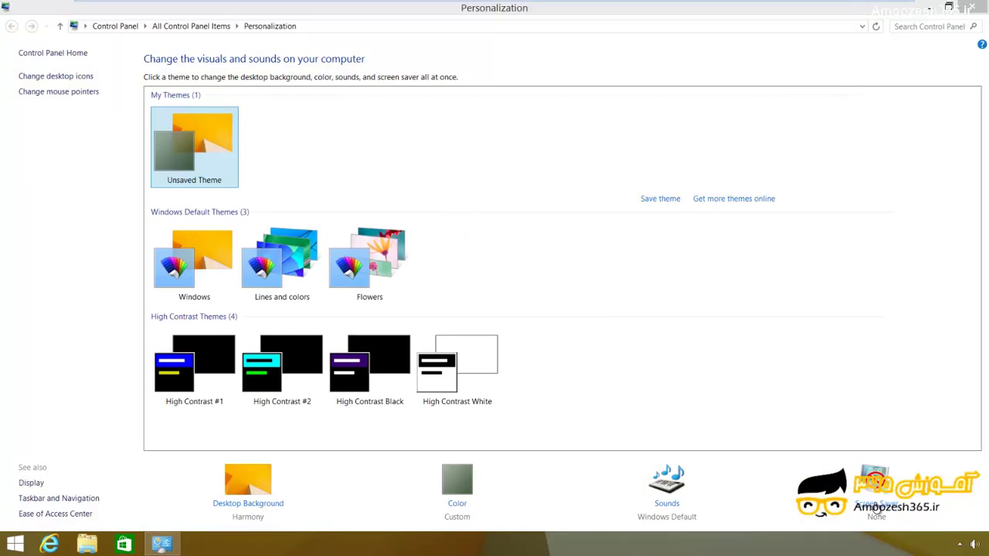
pyautogui.click(876, 506)
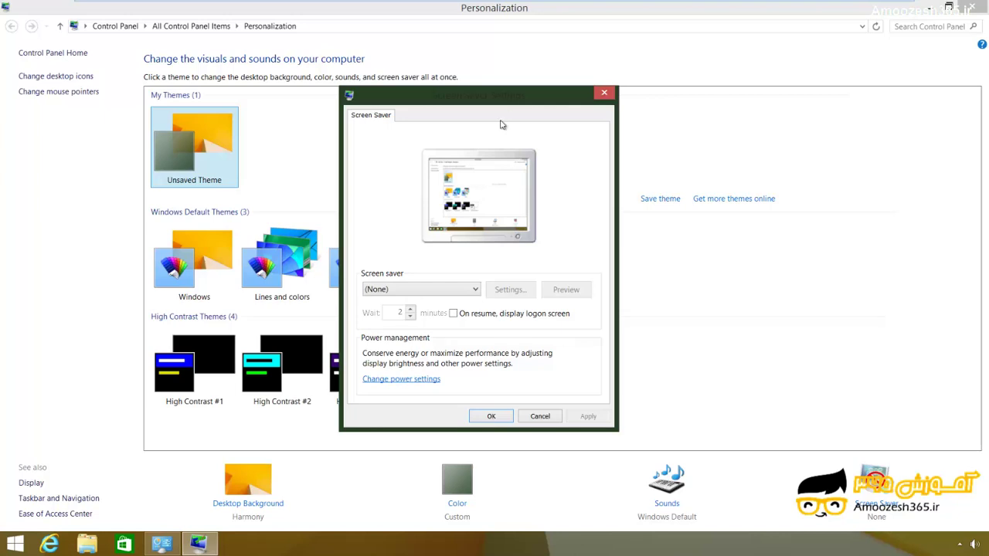
# Select the Bubbles screen saver and preview it at full screen
pyautogui.click(477, 293)
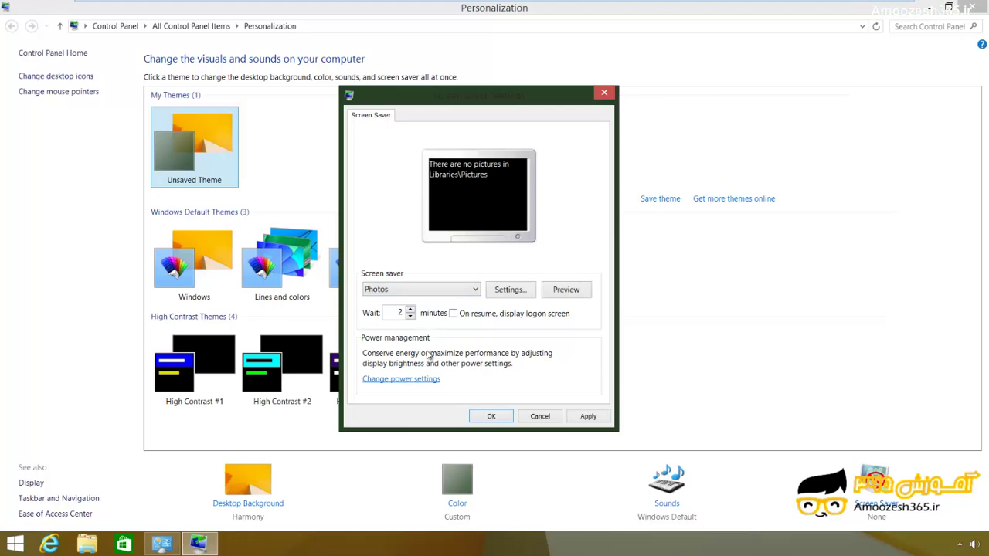
pyautogui.press('Up')
pyautogui.press('Up')
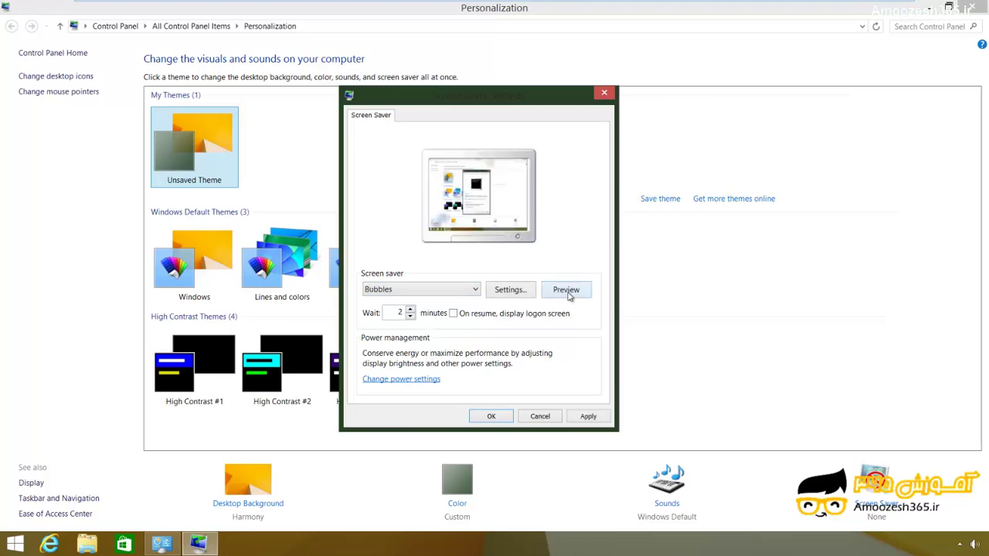
pyautogui.click(566, 291)
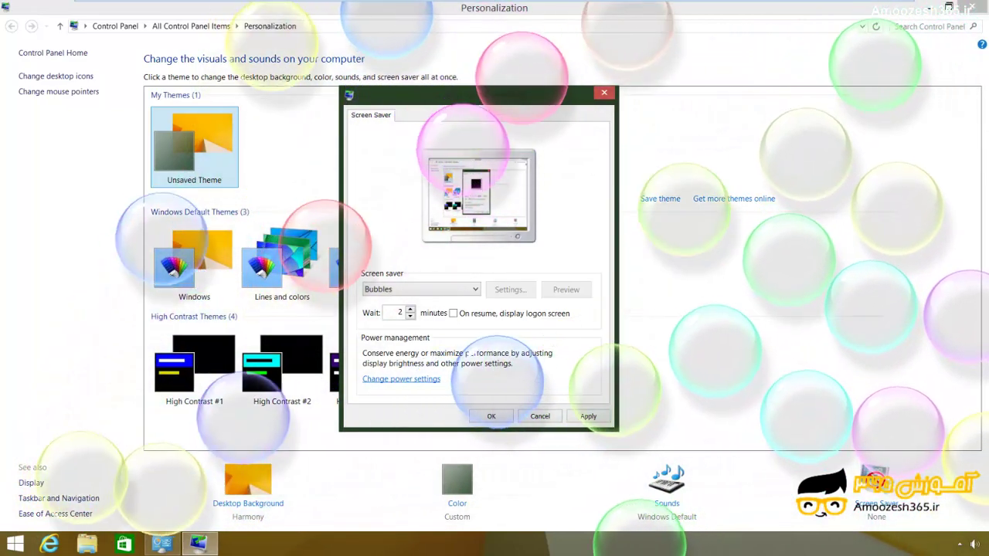
pyautogui.moveTo(703, 281)
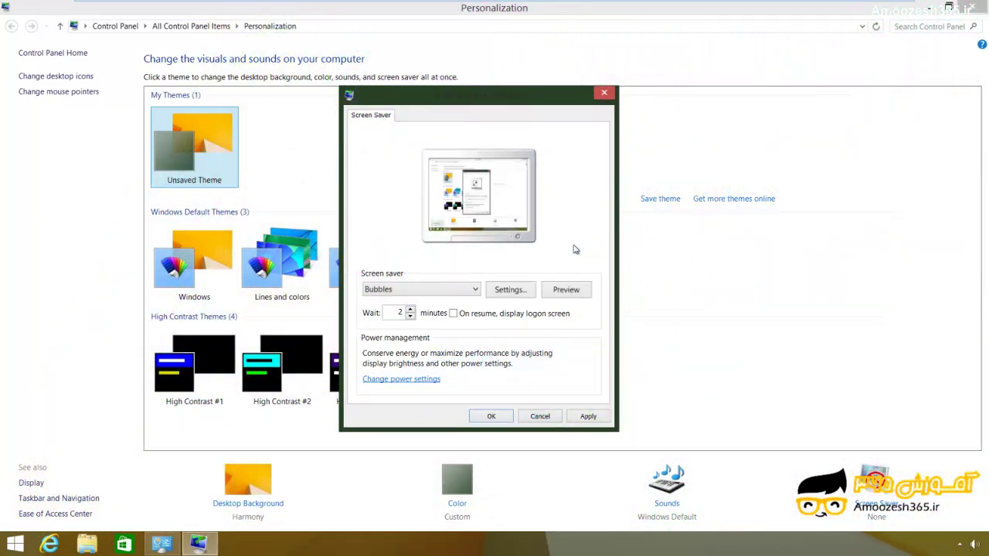
# Reselect the Bubbles screen saver and check whether it offers its own settings
pyautogui.click(452, 290)
pyautogui.click(436, 331)
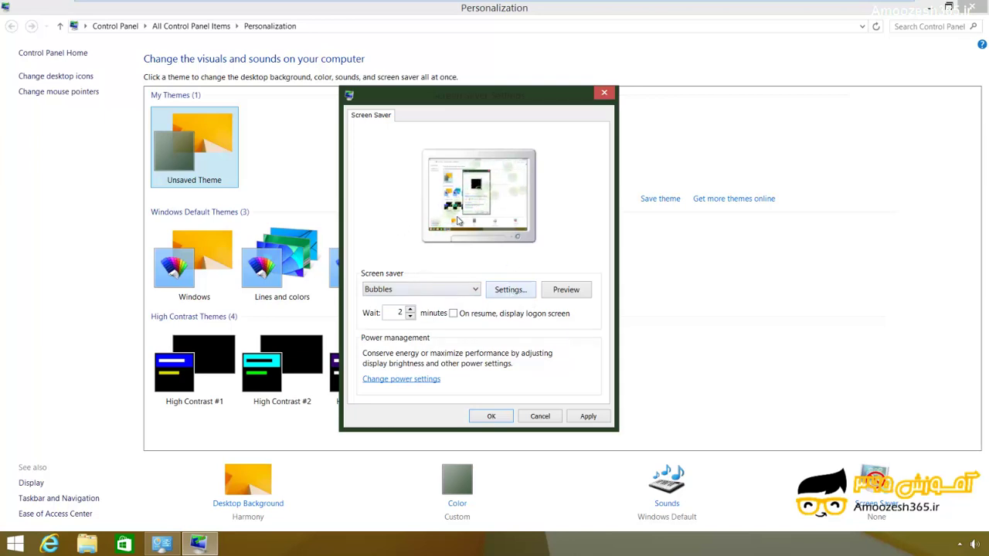
pyautogui.click(510, 293)
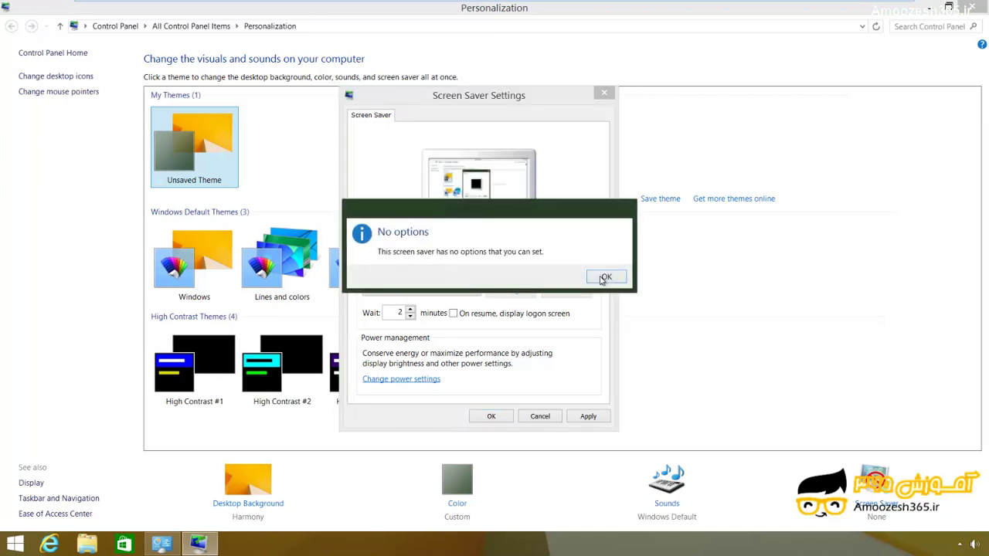
pyautogui.click(606, 277)
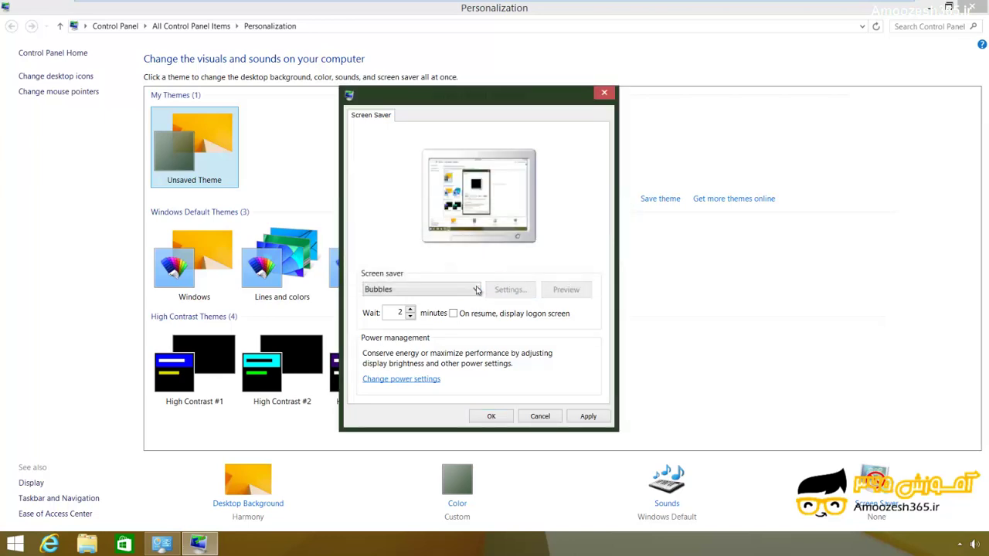
# Choose the 3D Text screen saver and set its custom text to Amoozesh365.ir
pyautogui.click(473, 289)
pyautogui.click(445, 315)
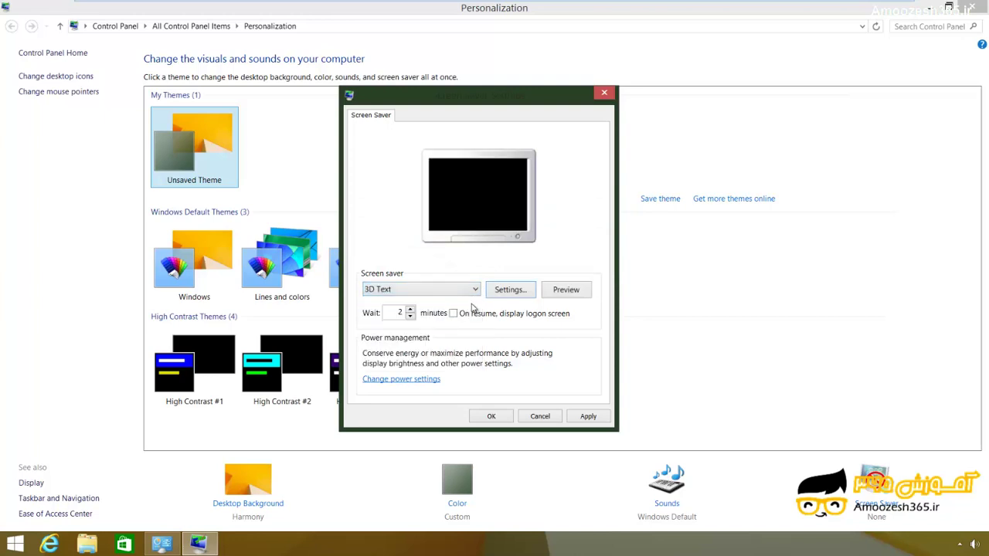
pyautogui.click(511, 294)
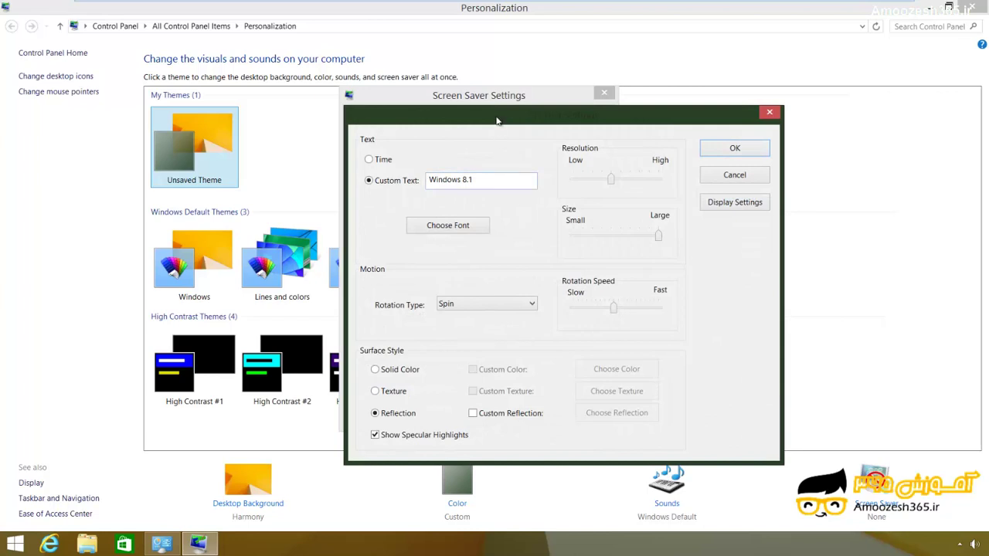
pyautogui.moveTo(496, 121); pyautogui.dragTo(621, 108)
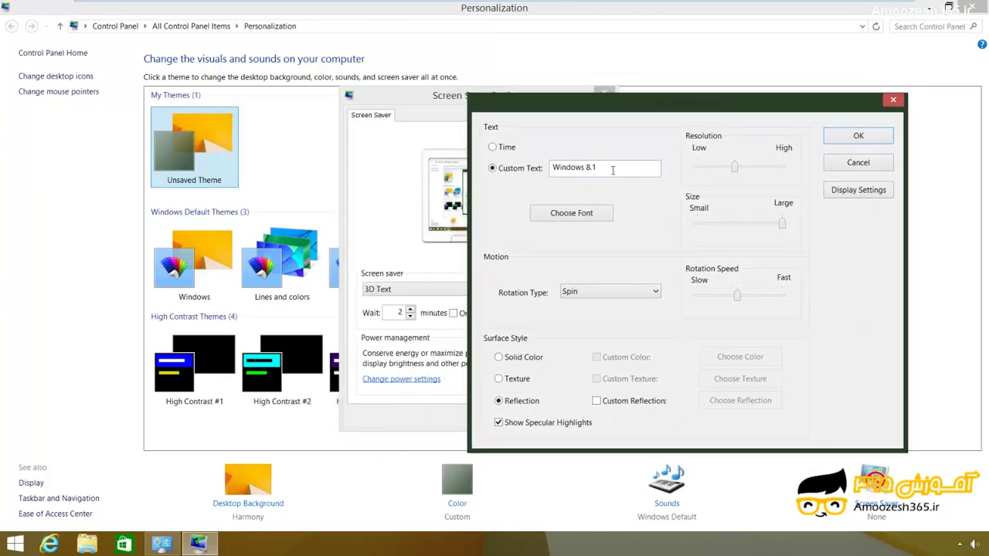
pyautogui.moveTo(613, 170); pyautogui.dragTo(527, 170)
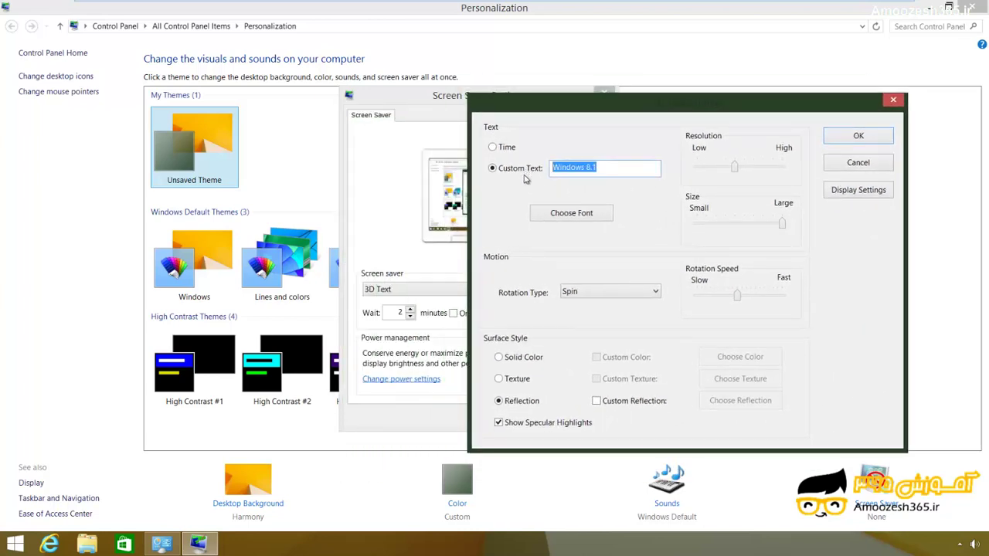
pyautogui.write('Amoozesh365.ir')
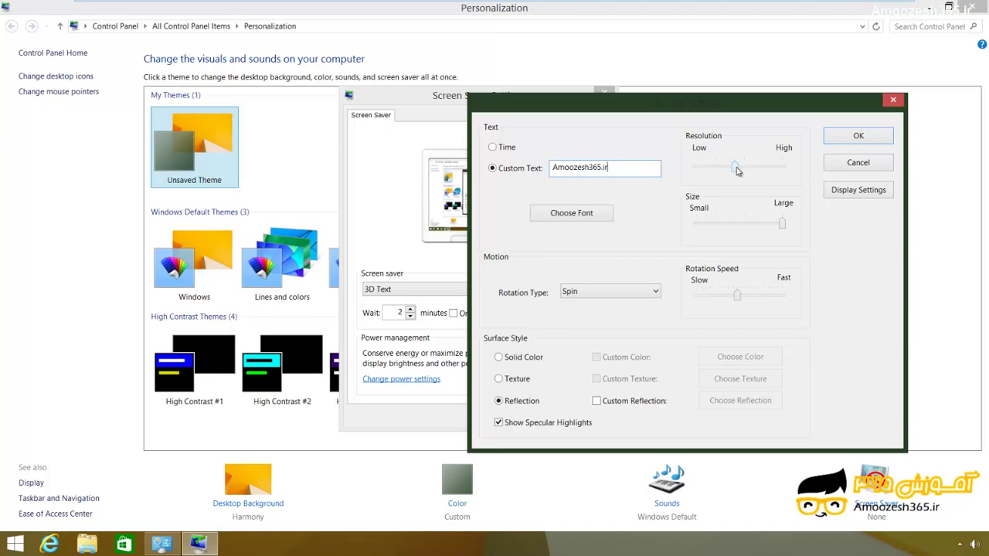
# Set the 3D text's resolution to about two-thirds, size to Large and rotation speed to about one-third, and preview the screen saver
pyautogui.moveTo(741, 171); pyautogui.dragTo(755, 172)
pyautogui.moveTo(769, 227); pyautogui.dragTo(794, 238)
pyautogui.moveTo(748, 299); pyautogui.dragTo(723, 304)
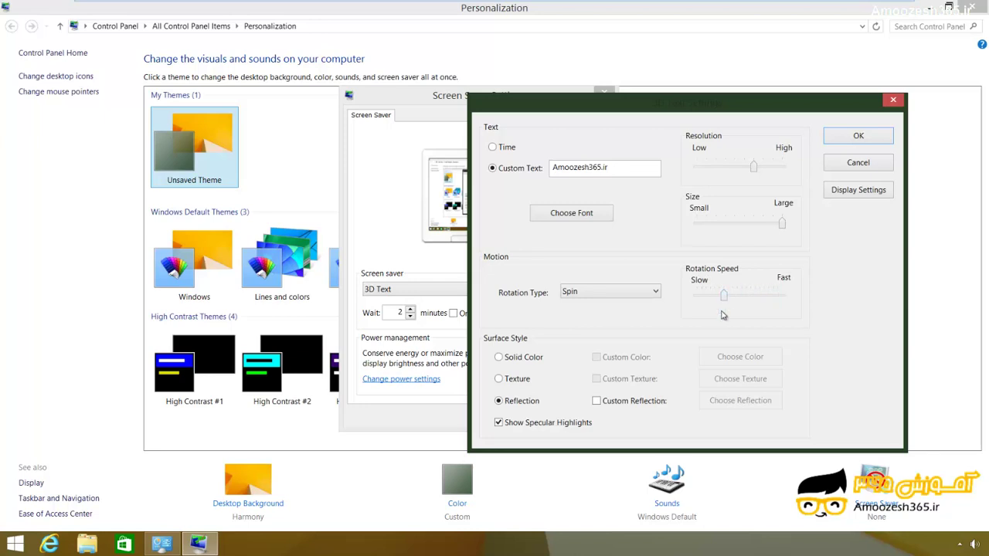
pyautogui.click(851, 142)
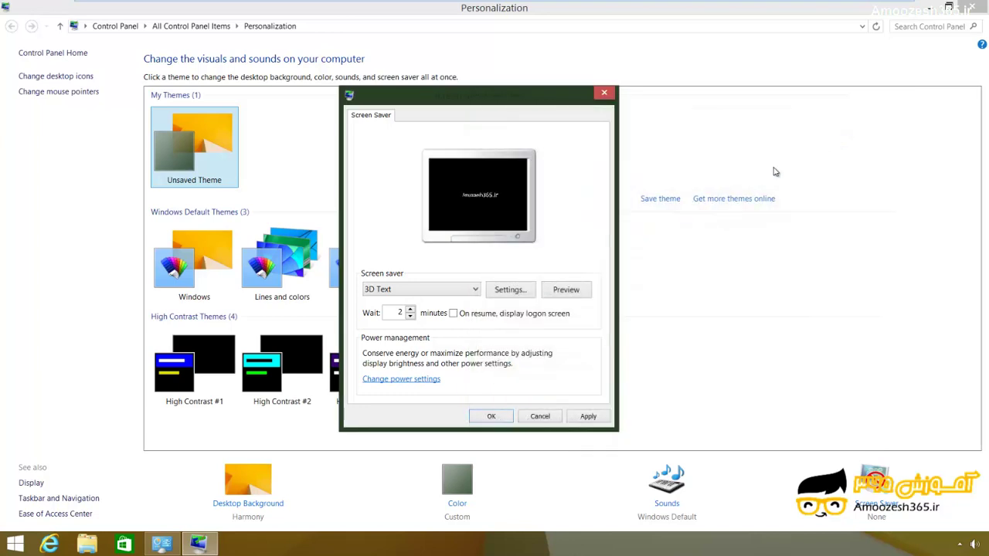
pyautogui.click(569, 289)
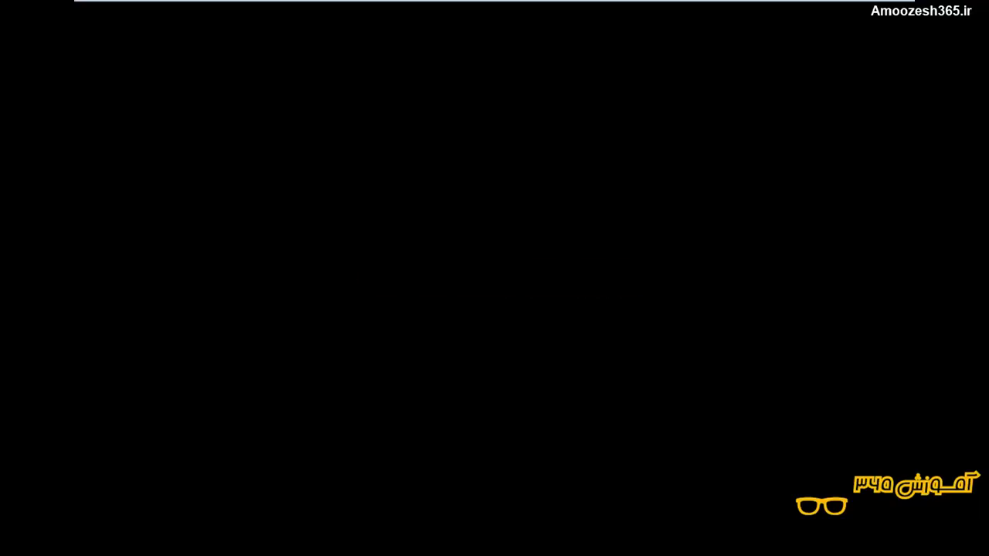